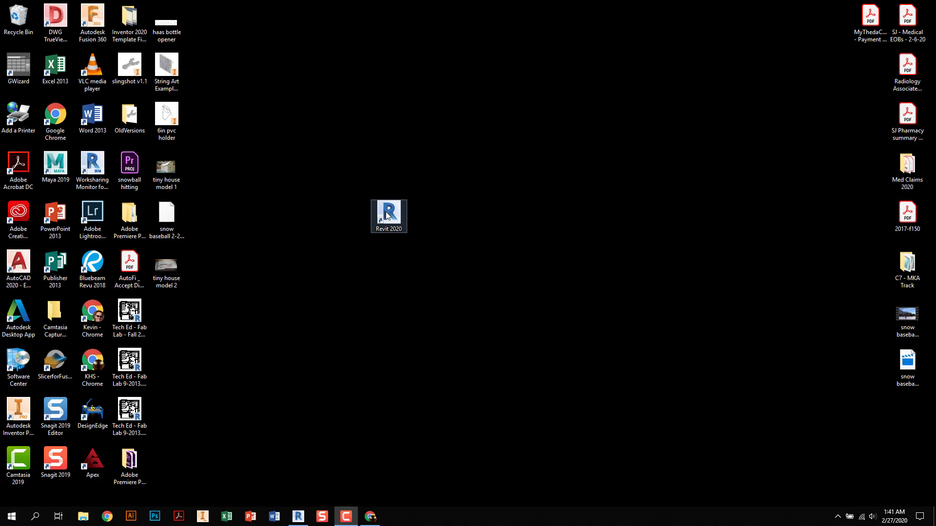
# Switch to Revit and create a new project from the Residential-Default.rte template in the US Imperial folder.
pyautogui.click(296, 520)
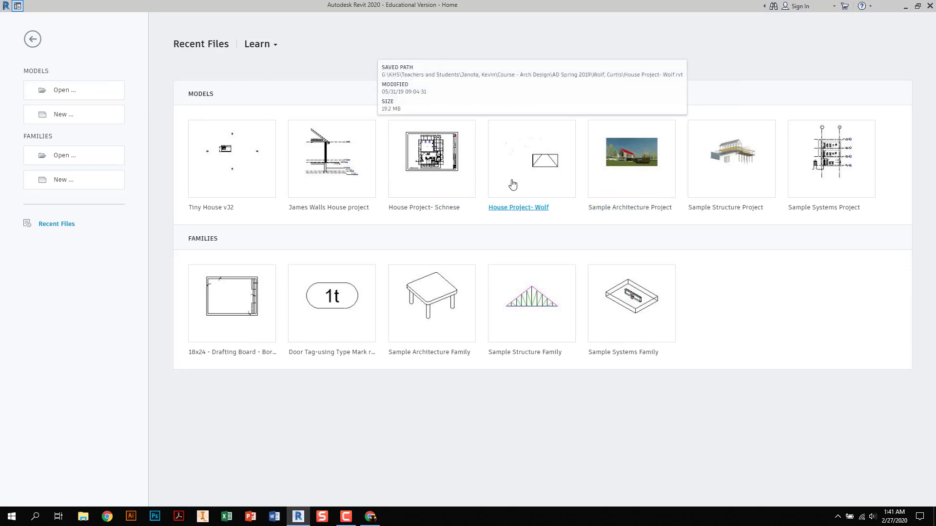
pyautogui.click(320, 194)
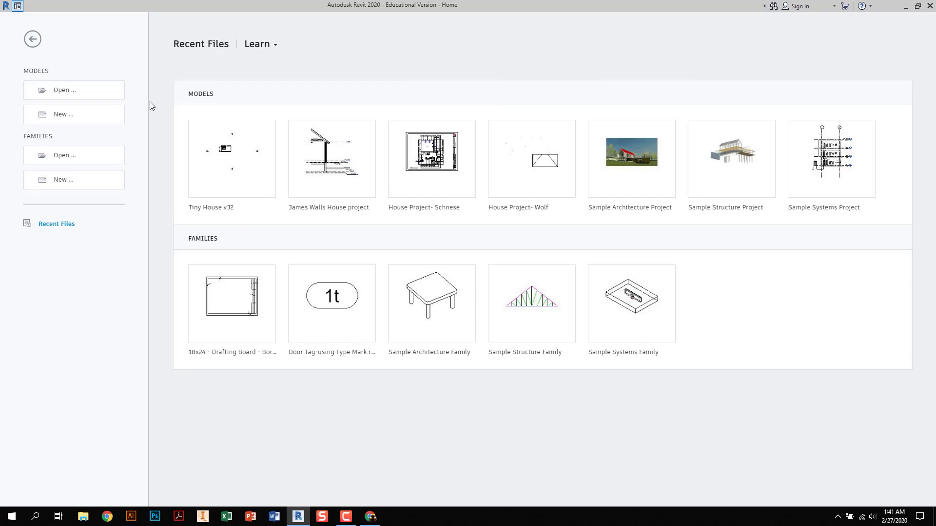
pyautogui.click(80, 122)
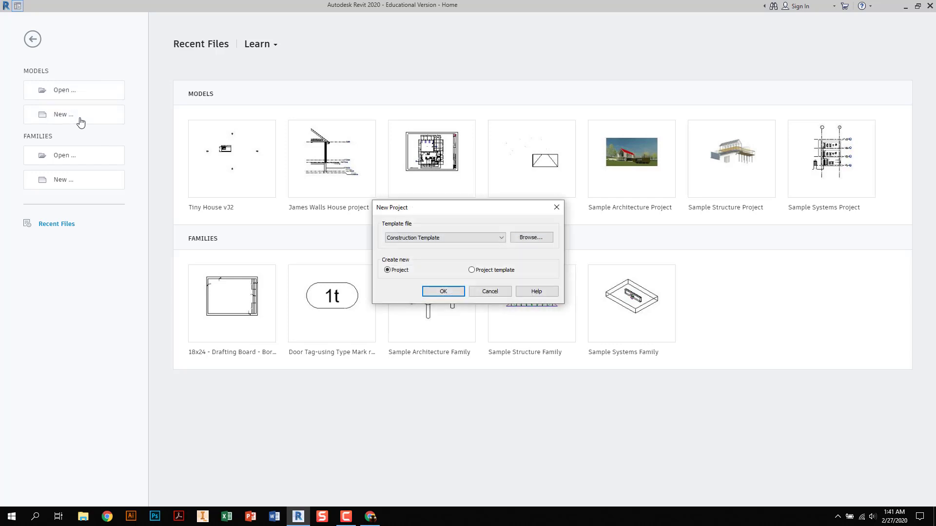
pyautogui.click(501, 240)
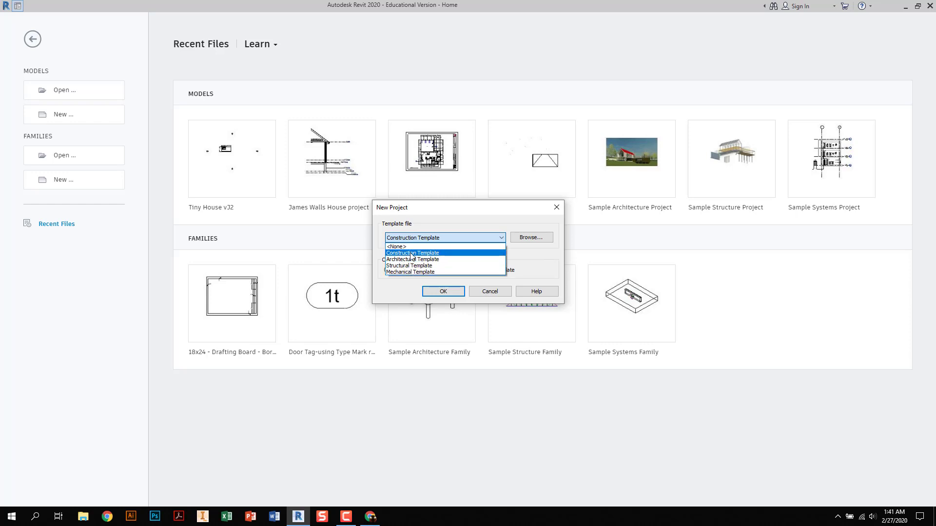
pyautogui.click(529, 241)
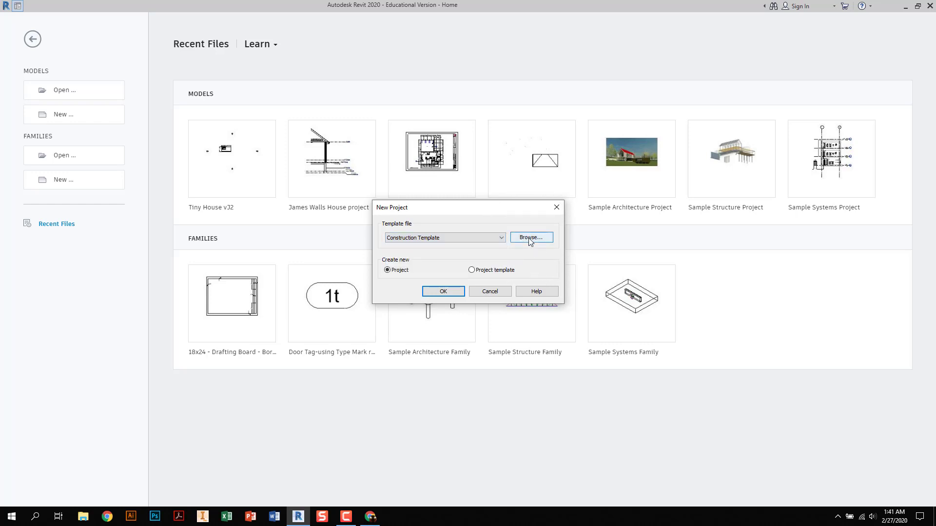
pyautogui.click(529, 237)
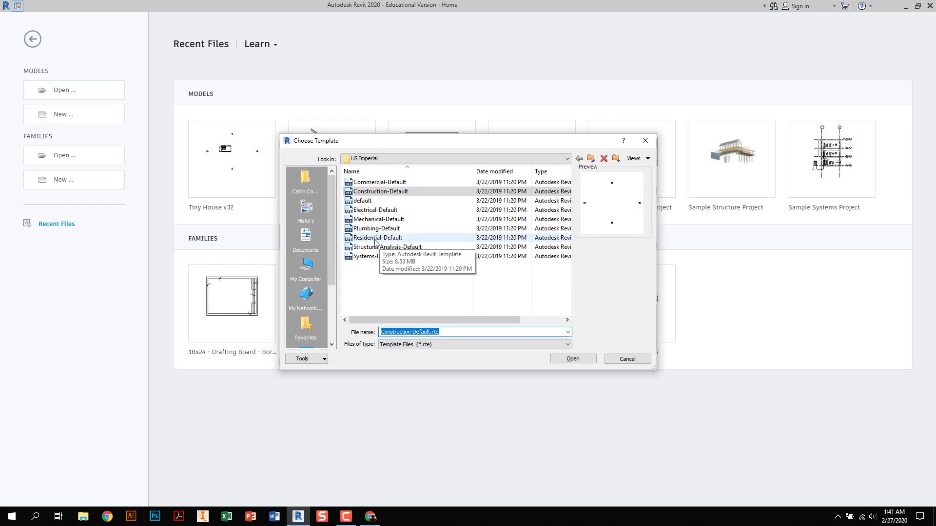
pyautogui.doubleClick(375, 239)
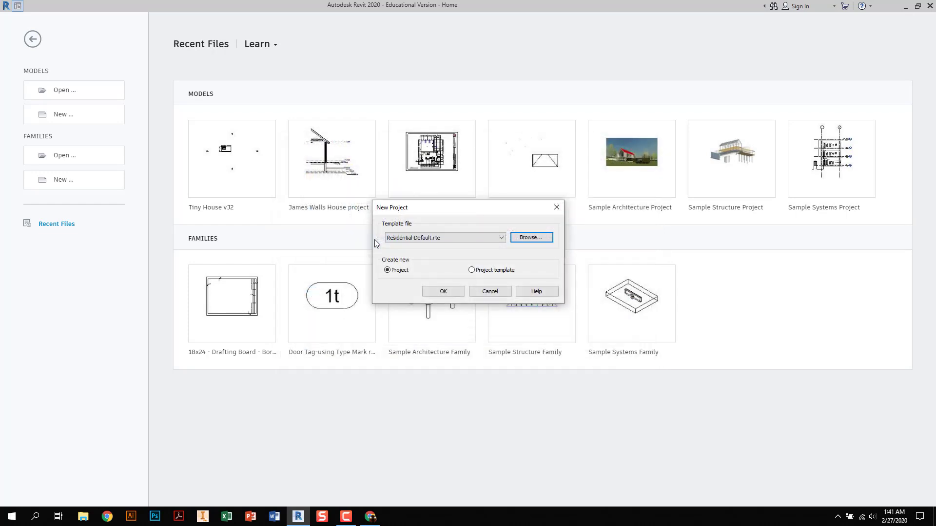
pyautogui.click(424, 234)
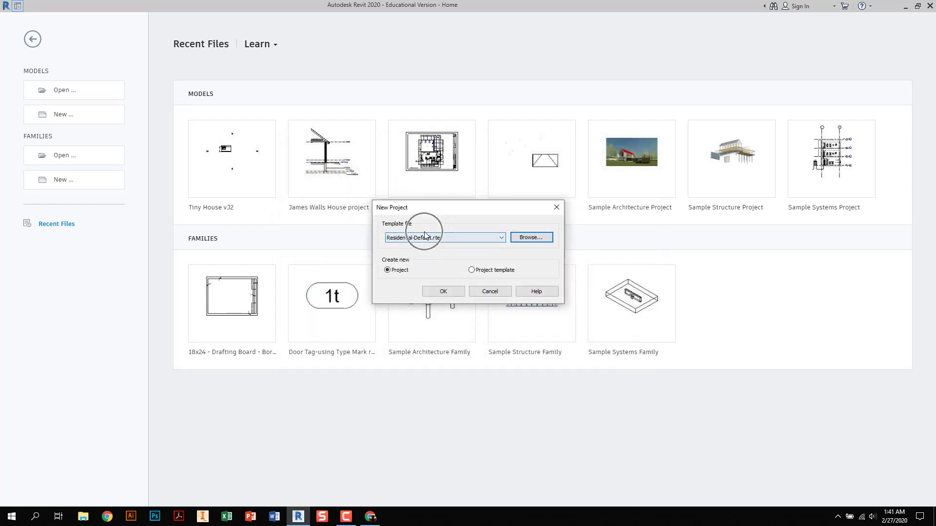
pyautogui.click(438, 292)
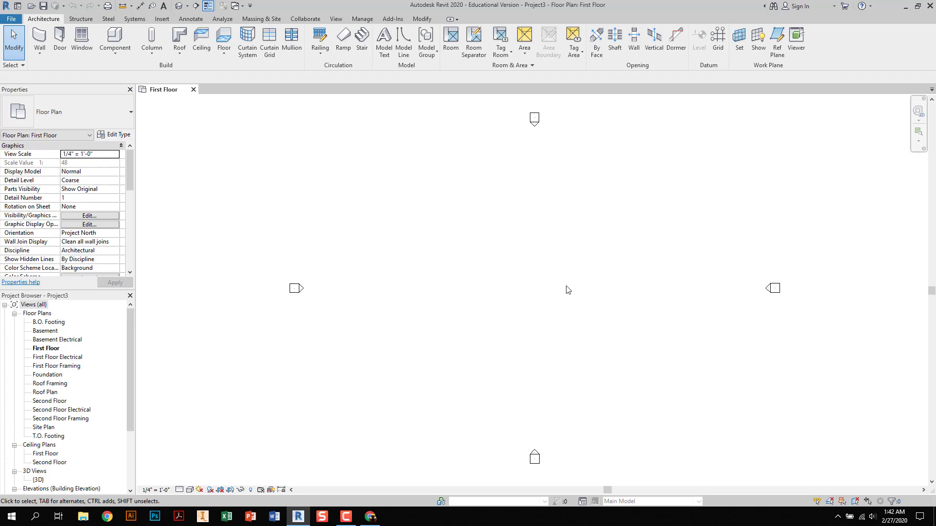
# Look through the available architecture, annotation and modify tools and the file commands for the new project.
pyautogui.click(520, 285)
pyautogui.click(46, 18)
pyautogui.click(46, 19)
pyautogui.click(46, 18)
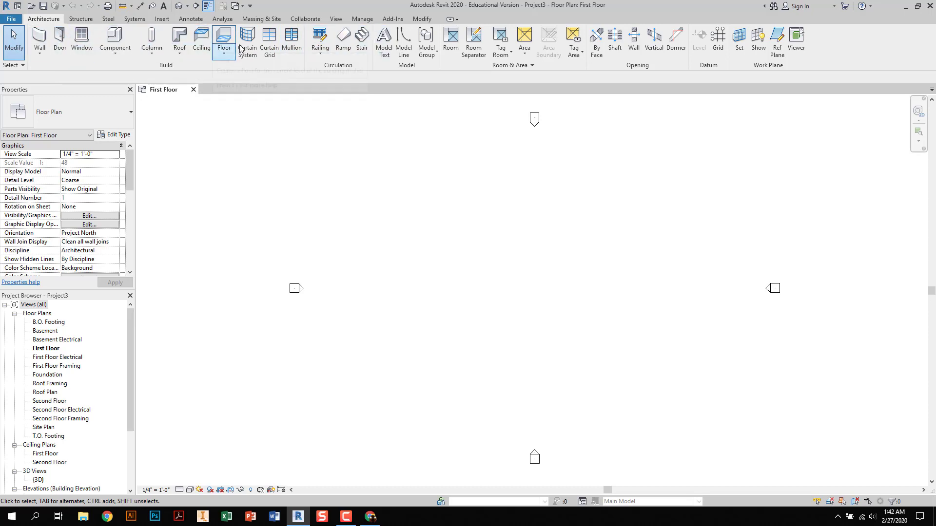
pyautogui.click(191, 19)
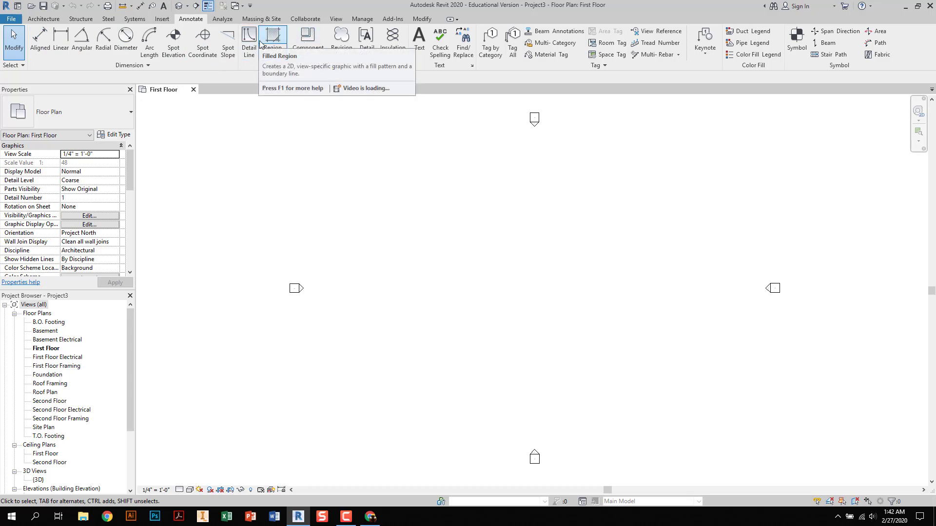
pyautogui.click(417, 21)
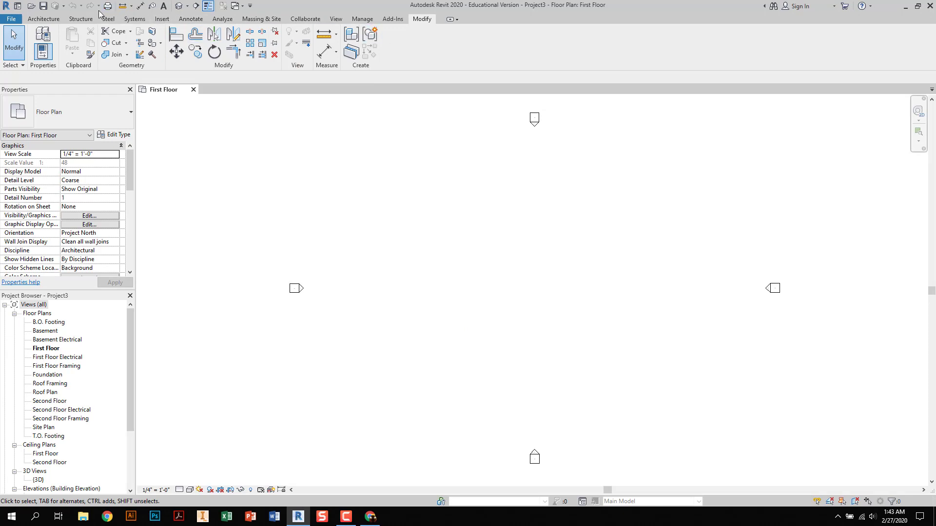
pyautogui.click(46, 19)
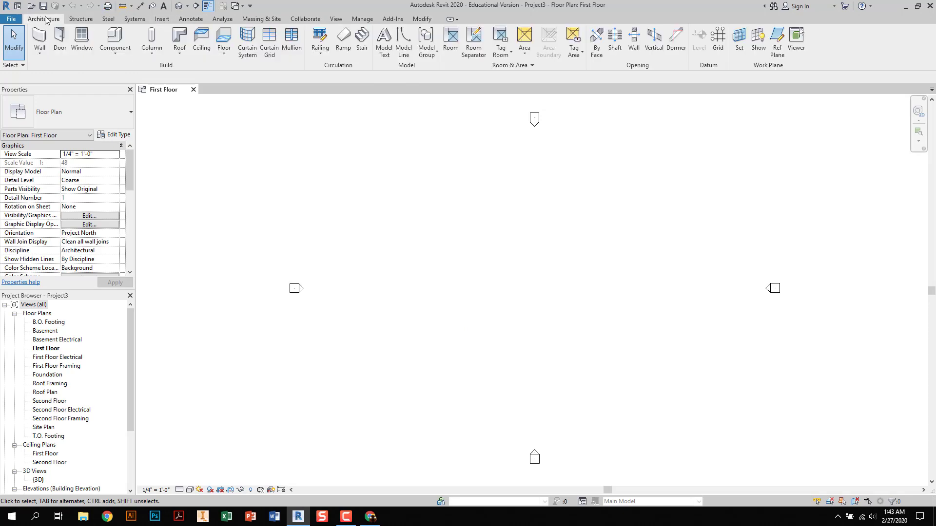
pyautogui.click(190, 19)
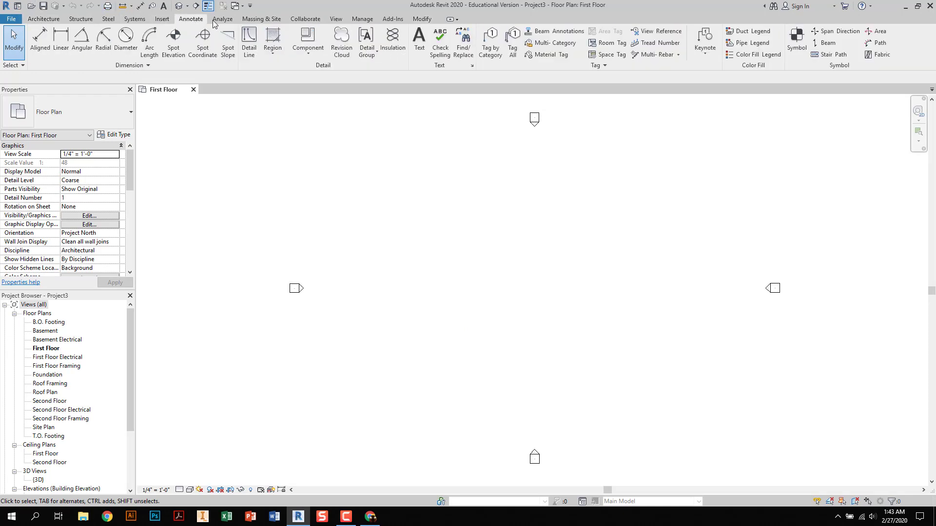
pyautogui.click(429, 21)
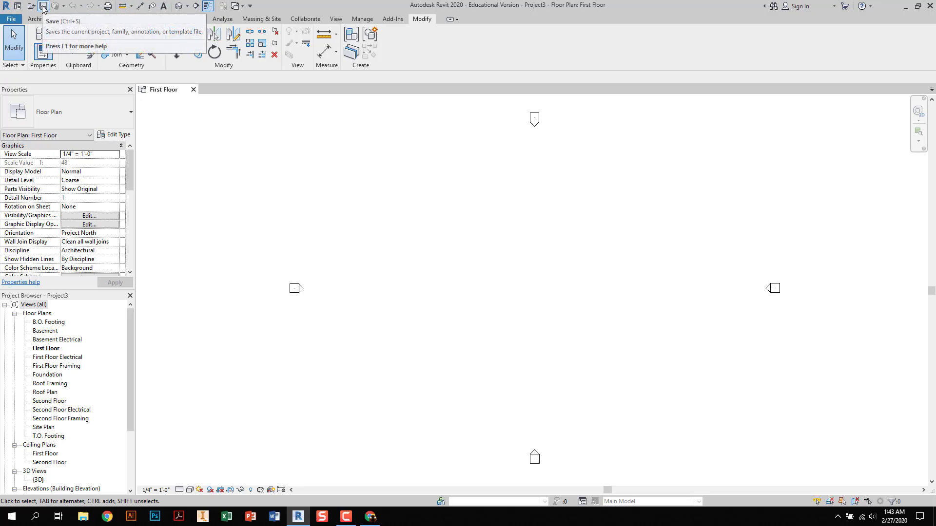
pyautogui.click(13, 21)
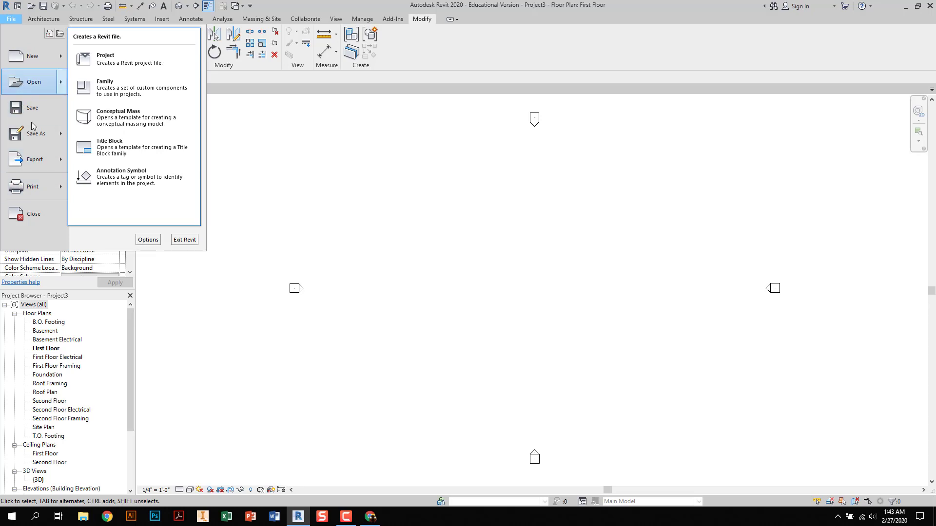
pyautogui.click(12, 19)
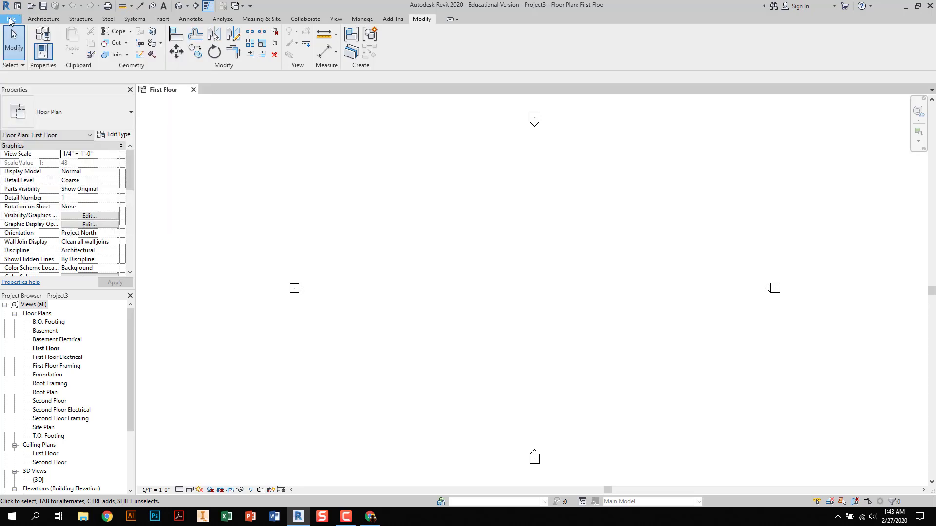
pyautogui.click(12, 18)
pyautogui.click(347, 212)
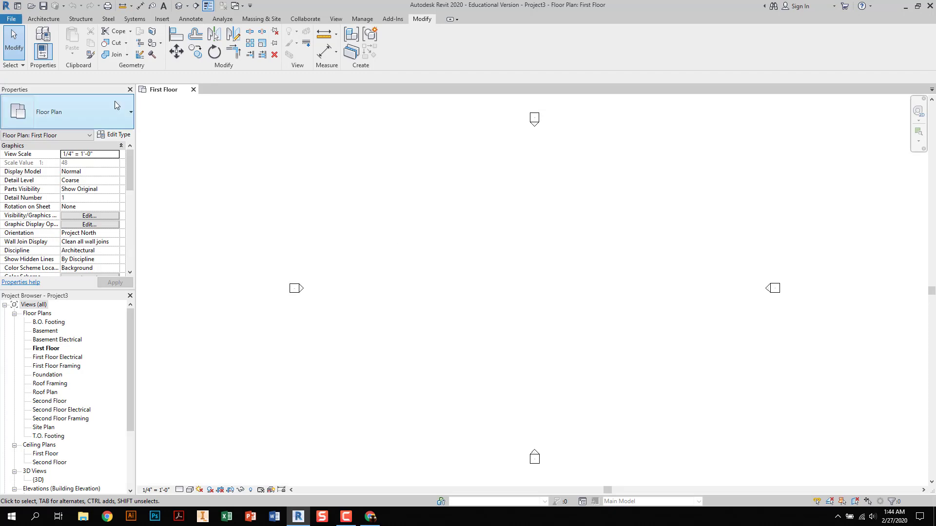
pyautogui.click(45, 18)
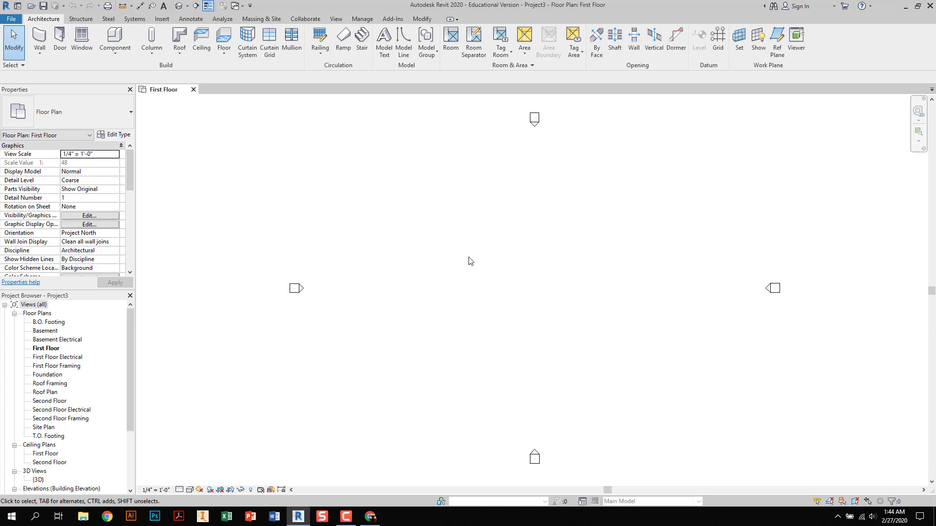
# Dock the Project Browser on the opposite side of the drawing area from the Properties palette and widen the Properties palette slightly.
pyautogui.click(176, 103)
pyautogui.press('ctrl')
pyautogui.press('ctrl')
pyautogui.press('ctrl')
pyautogui.moveTo(84, 303); pyautogui.dragTo(934, 245)
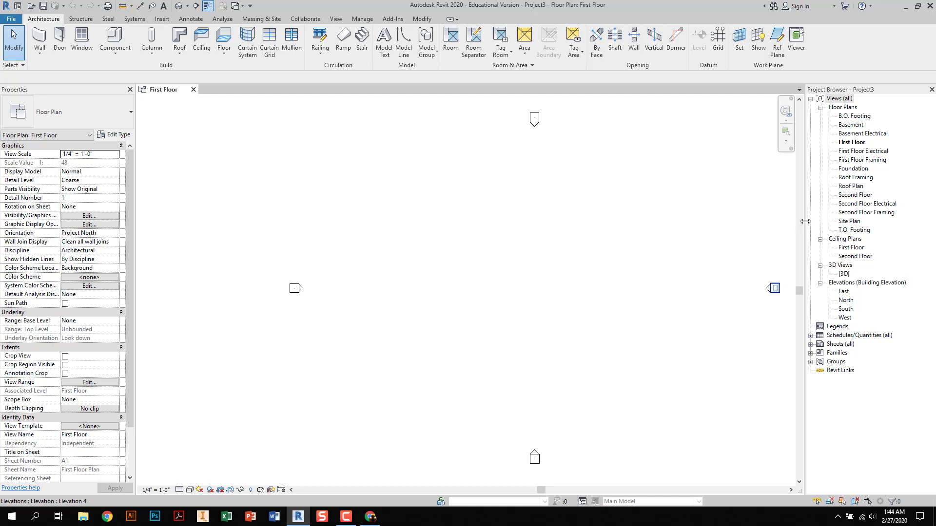
pyautogui.moveTo(804, 221); pyautogui.dragTo(806, 221)
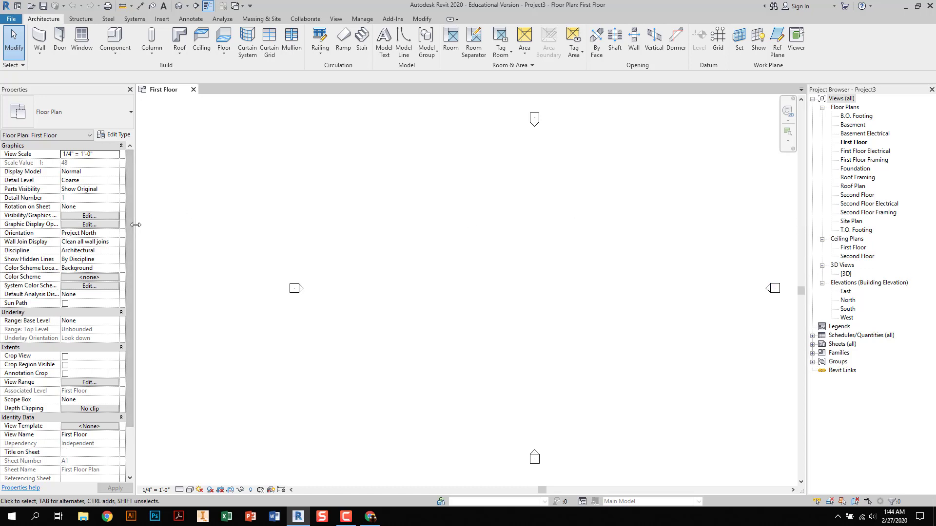
pyautogui.moveTo(134, 223); pyautogui.dragTo(155, 228)
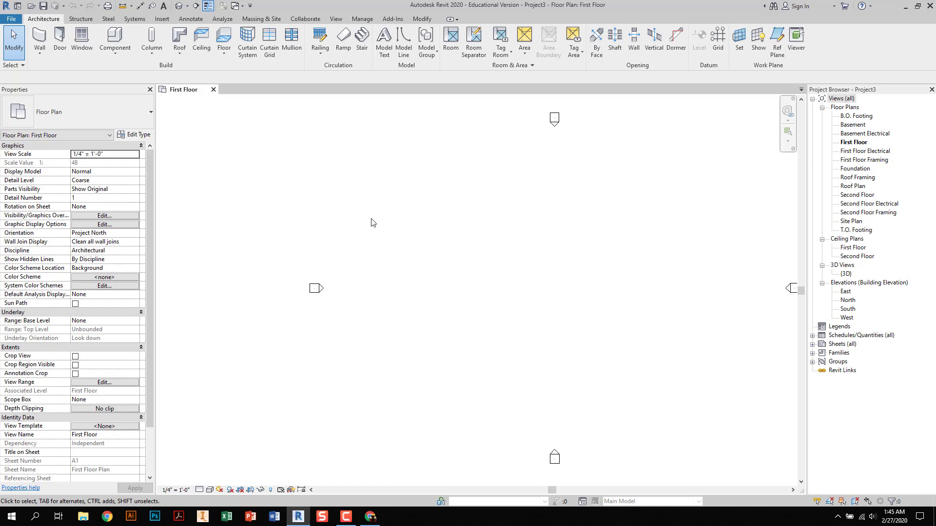
# Close the Properties palette and restore it through the user interface visibility options.
pyautogui.click(150, 90)
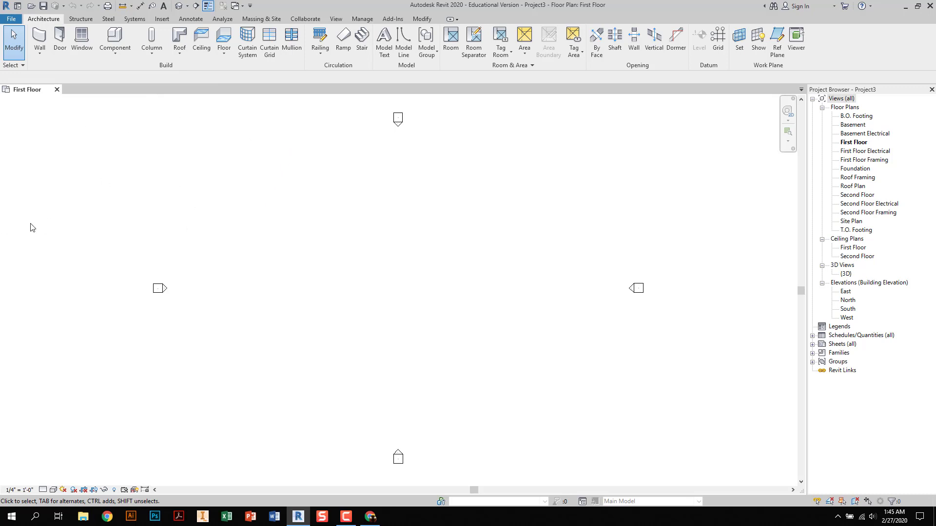
pyautogui.click(337, 19)
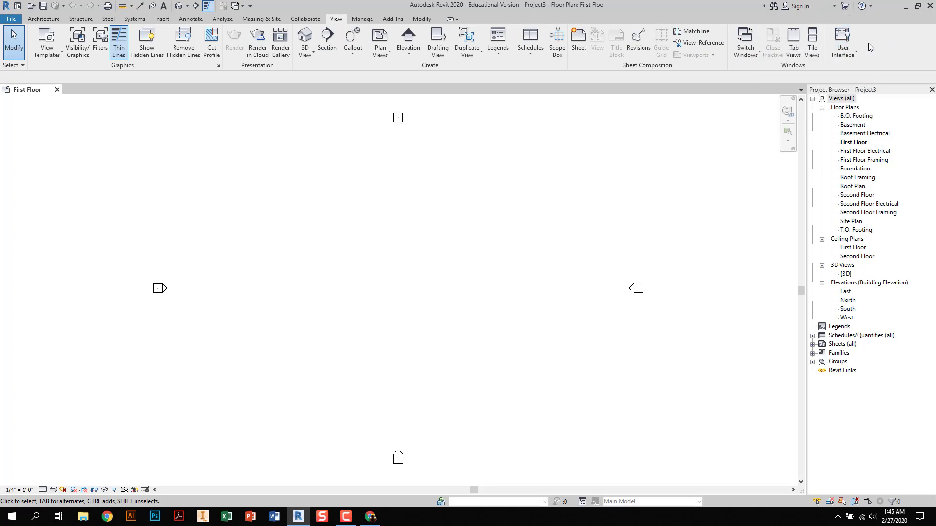
pyautogui.click(855, 53)
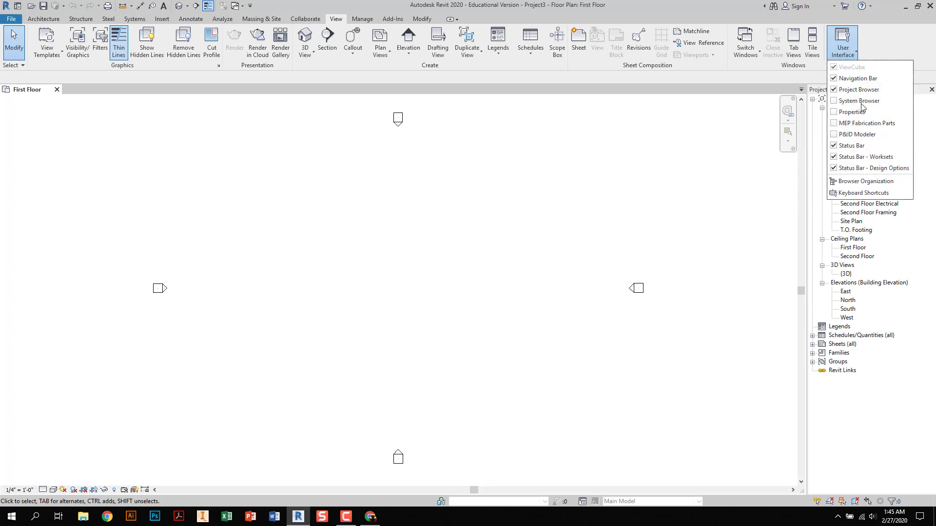
pyautogui.click(837, 113)
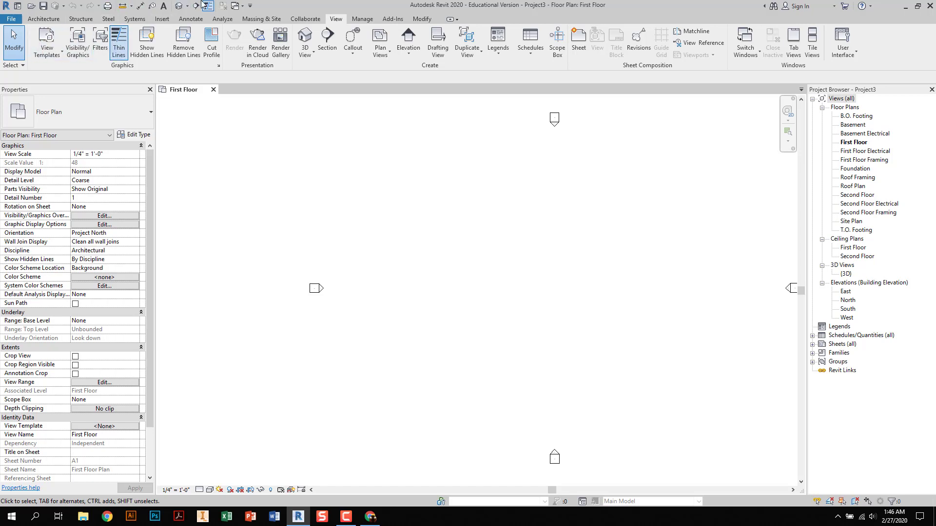
# Switch the Thin Lines display off and back on.
pyautogui.click(125, 39)
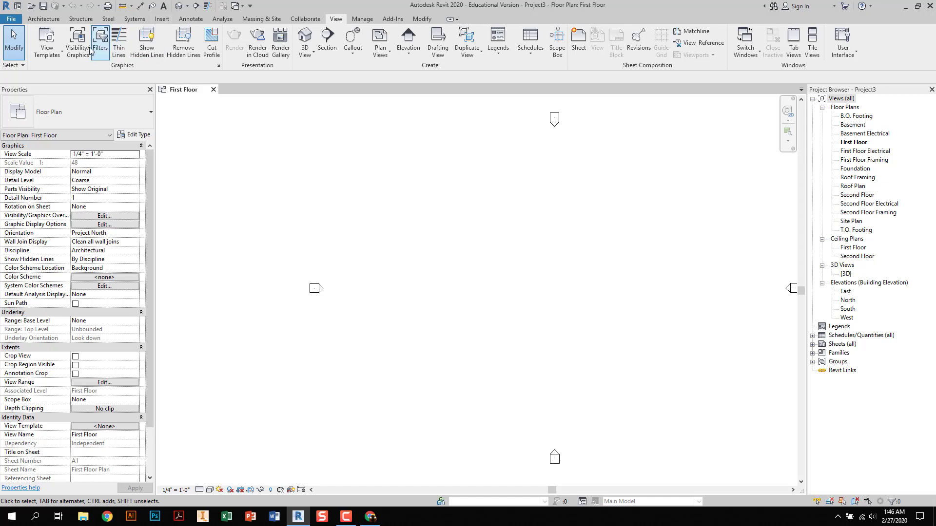
pyautogui.click(121, 39)
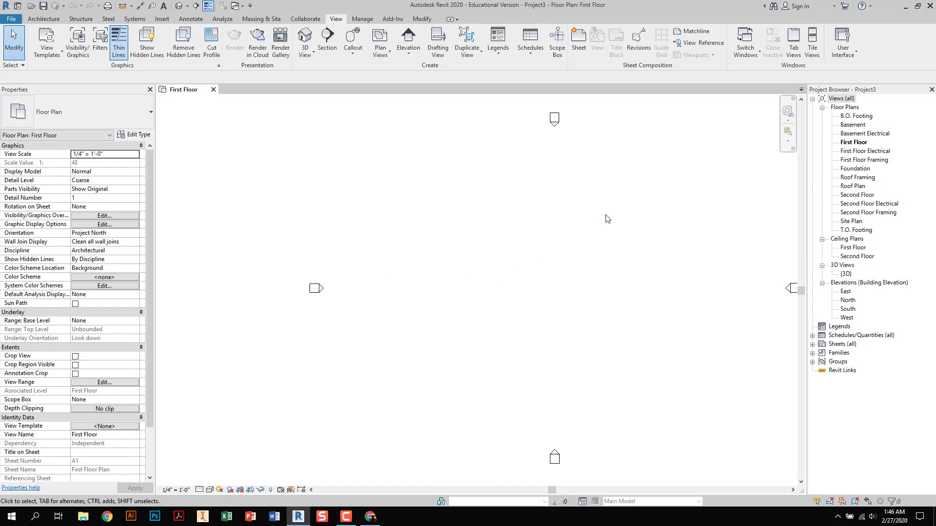
# Pan and zoom the First Floor plan so all four elevation markers are centred in the drawing area.
pyautogui.moveTo(607, 219); pyautogui.dragTo(521, 223, button='middle')
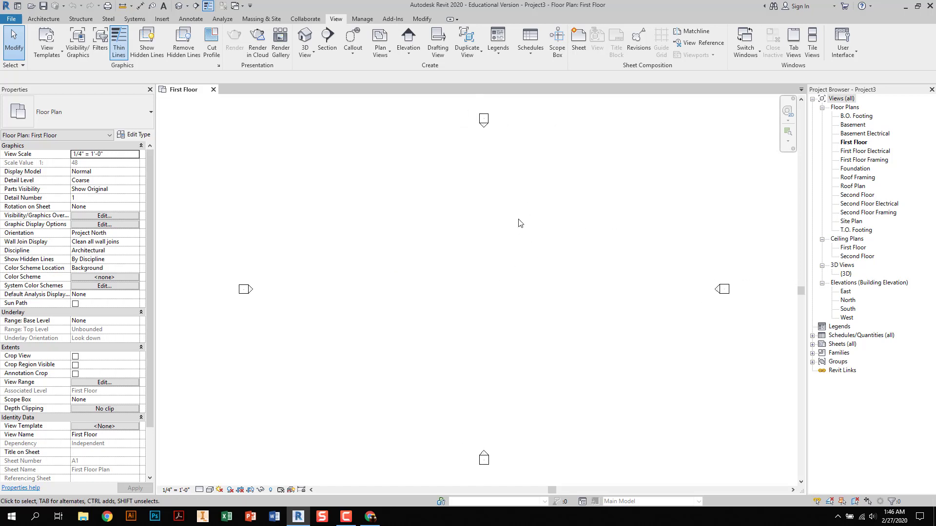
pyautogui.moveTo(429, 246)
pyautogui.mouseDown(button='middle')
pyautogui.moveTo(448, 265)
pyautogui.moveTo(384, 232)
pyautogui.moveTo(474, 248)
pyautogui.moveTo(429, 246)
pyautogui.moveTo(416, 253)
pyautogui.moveTo(428, 265)
pyautogui.mouseUp(button='middle')
pyautogui.scroll(1, 429, 246)
pyautogui.scroll(-4, 428, 246)
pyautogui.scroll(2, 424, 262)
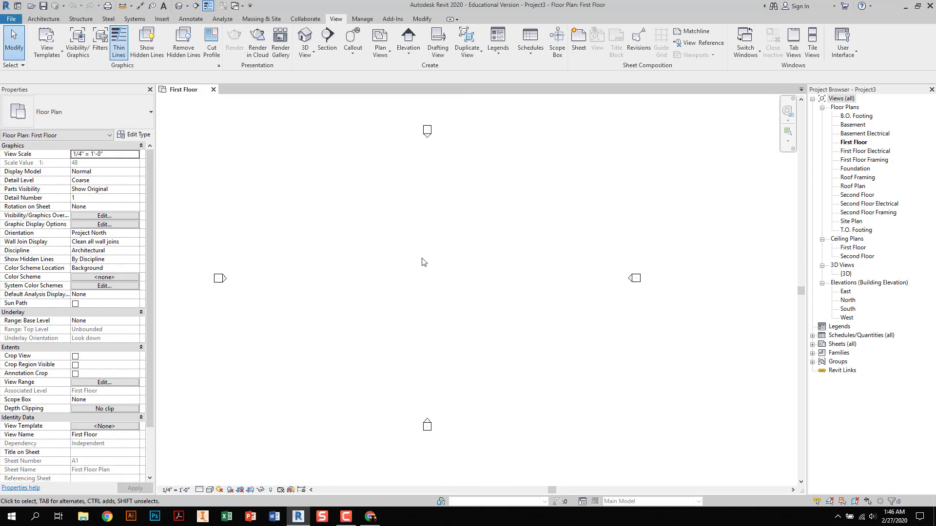
pyautogui.scroll(-4, 423, 263)
pyautogui.scroll(2, 423, 262)
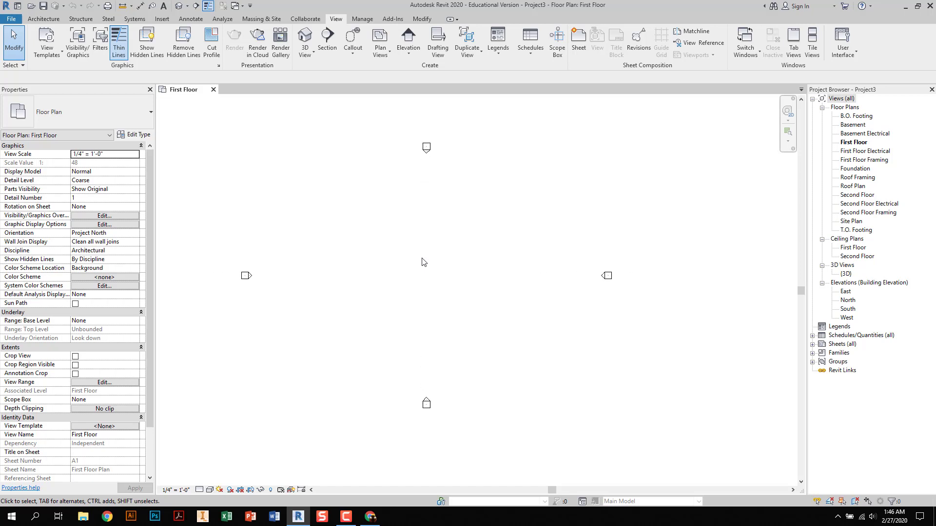
pyautogui.scroll(-2, 424, 262)
pyautogui.moveTo(423, 262); pyautogui.dragTo(449, 275, button='middle')
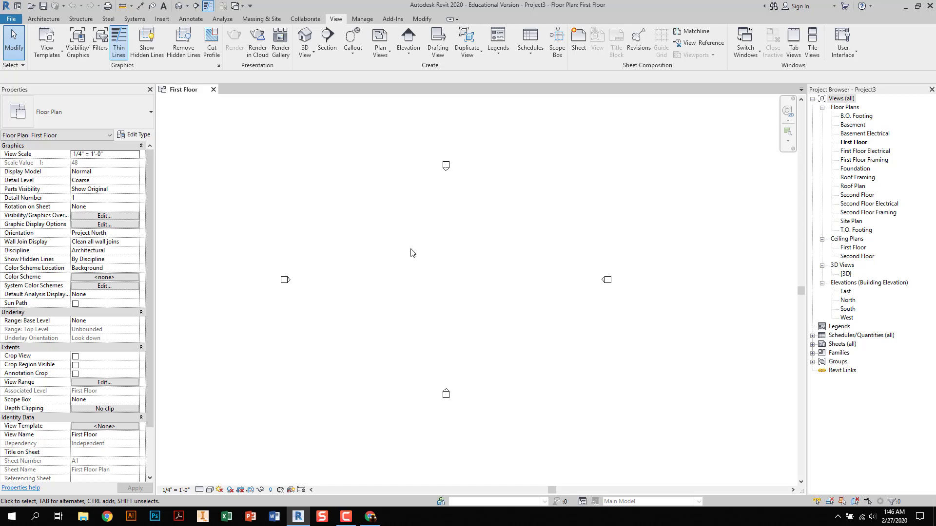